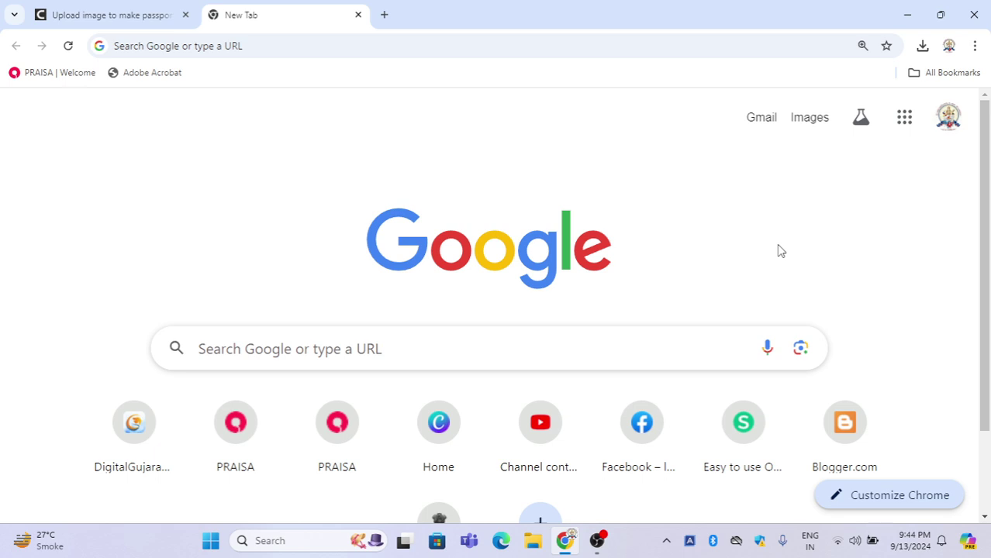
- Search Google for cutout pro and open the site's passport photo maker upload page
click(283, 358)
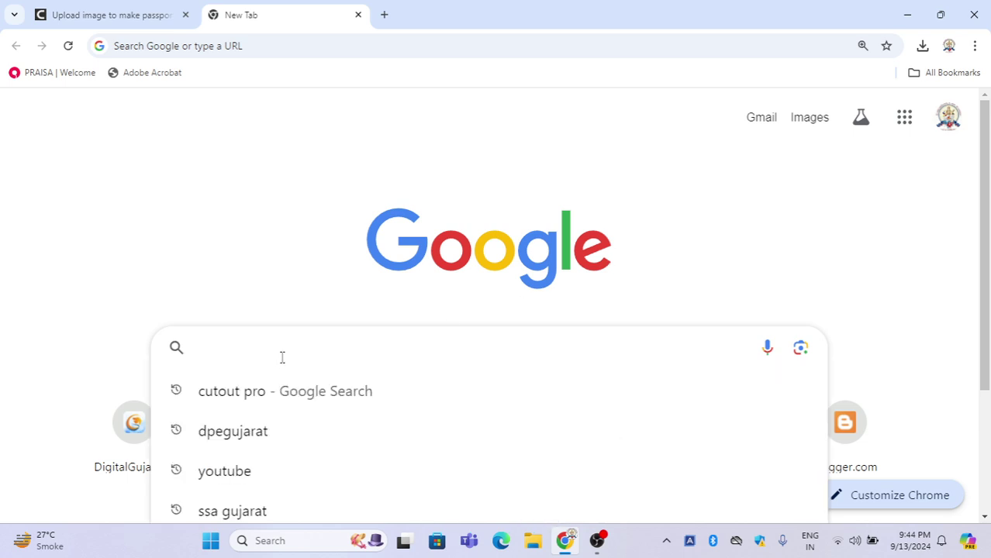
click(262, 391)
scroll(260, 397, down, 1)
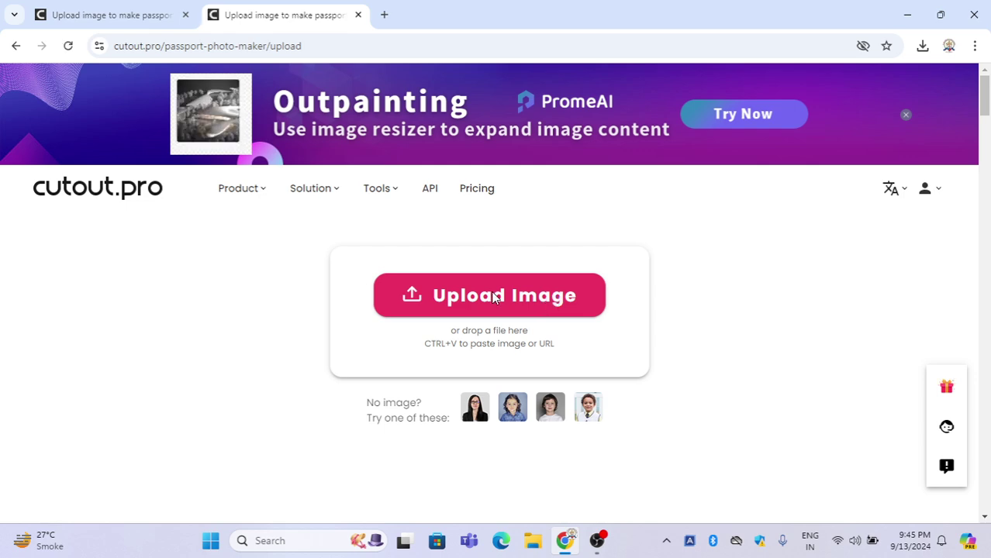
- Upload the portrait Image0383 from the Downloads folder and dismiss the Google sign-in prompt
click(518, 299)
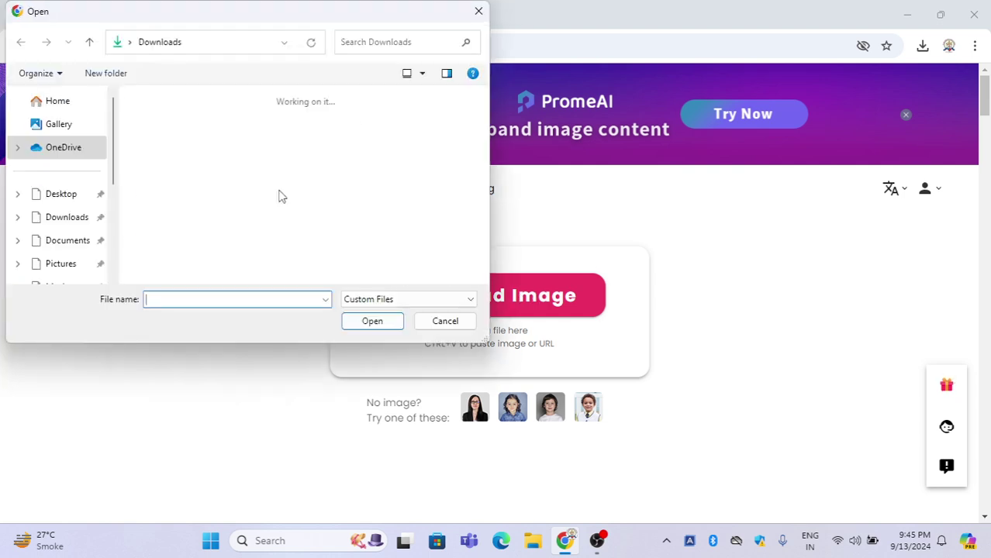
click(342, 152)
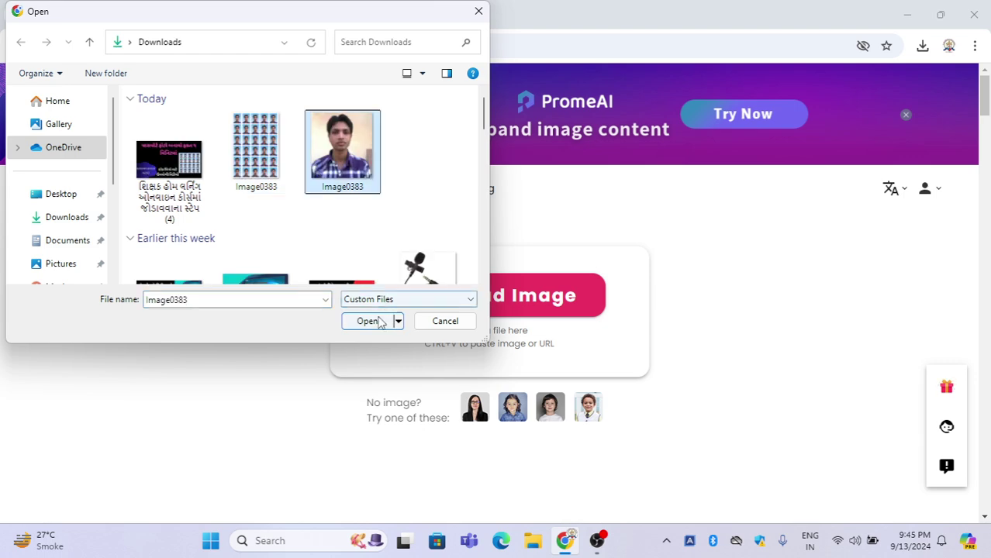
click(371, 321)
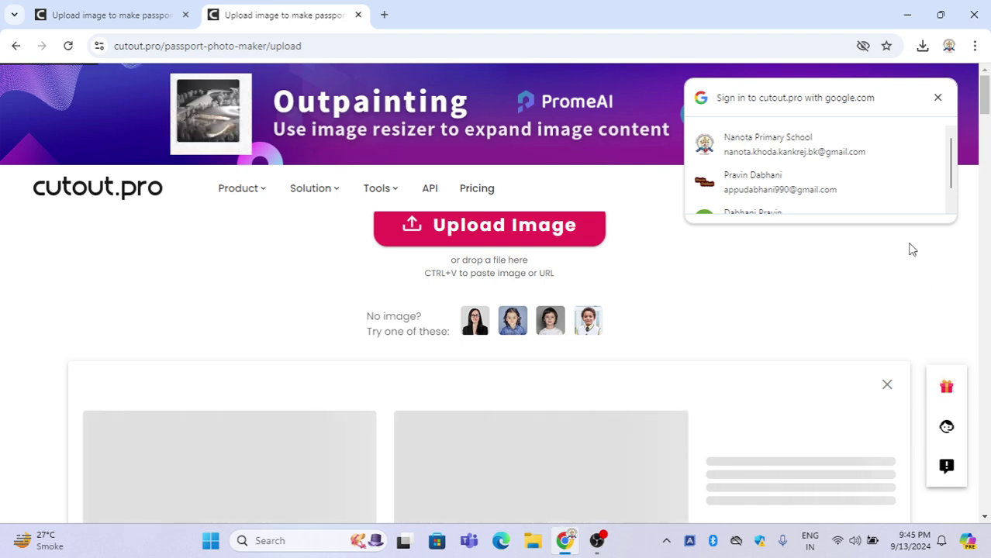
scroll(835, 194, down, 1)
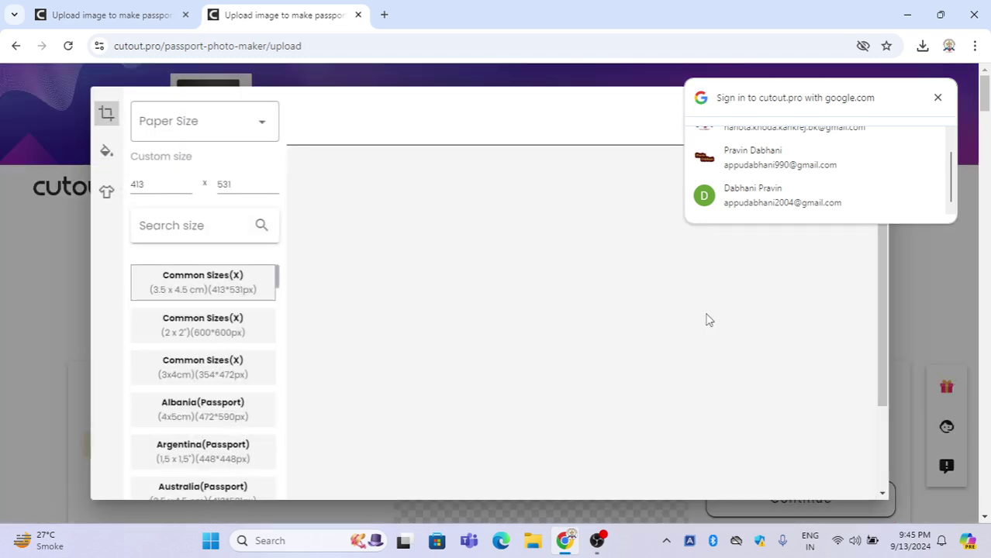
click(937, 98)
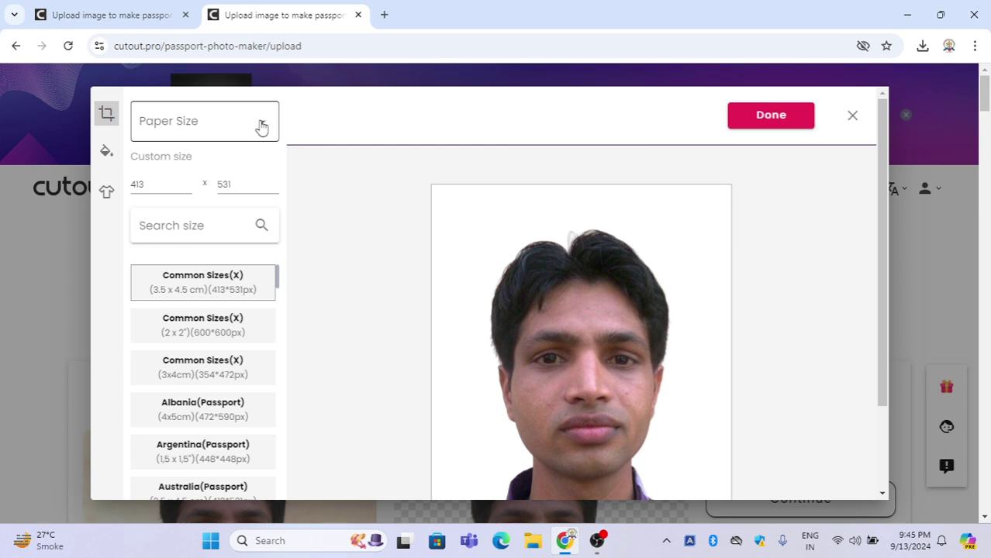
- Set the passport photo paper size to A4 (29.7 x 21 cm)
click(262, 128)
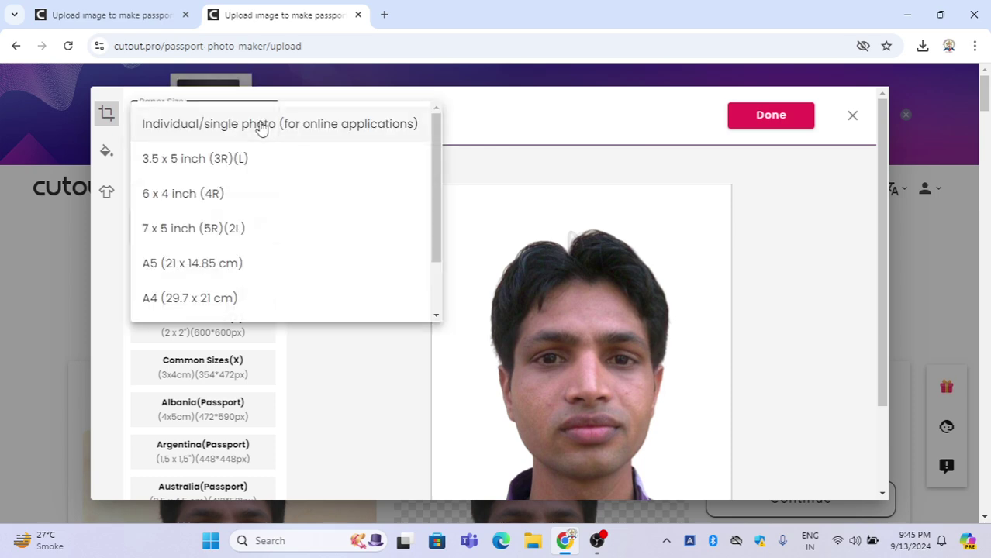
scroll(250, 245, down, 2)
click(235, 228)
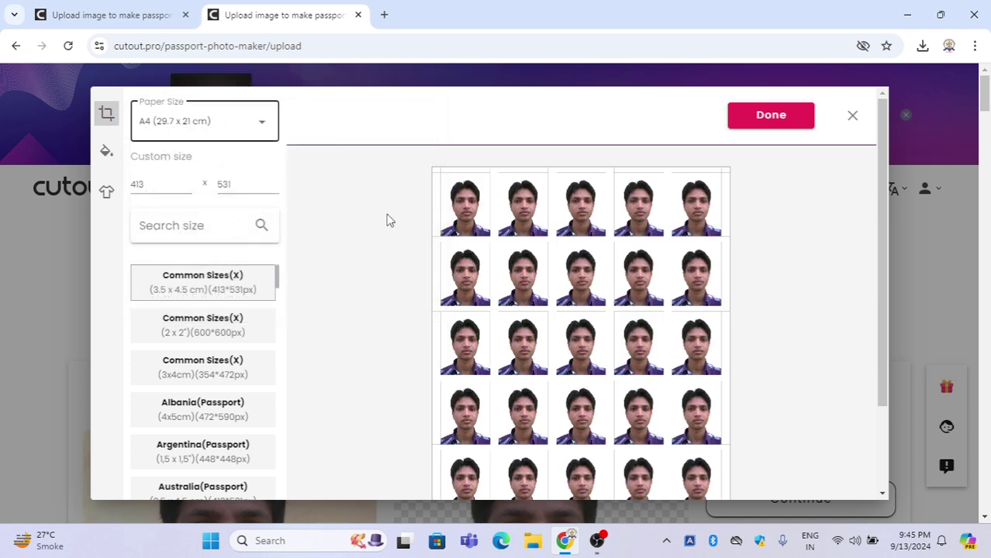
- Try several background colors on the photo sheet, including red, sky blue, gray and green, and settle on light pink
click(106, 154)
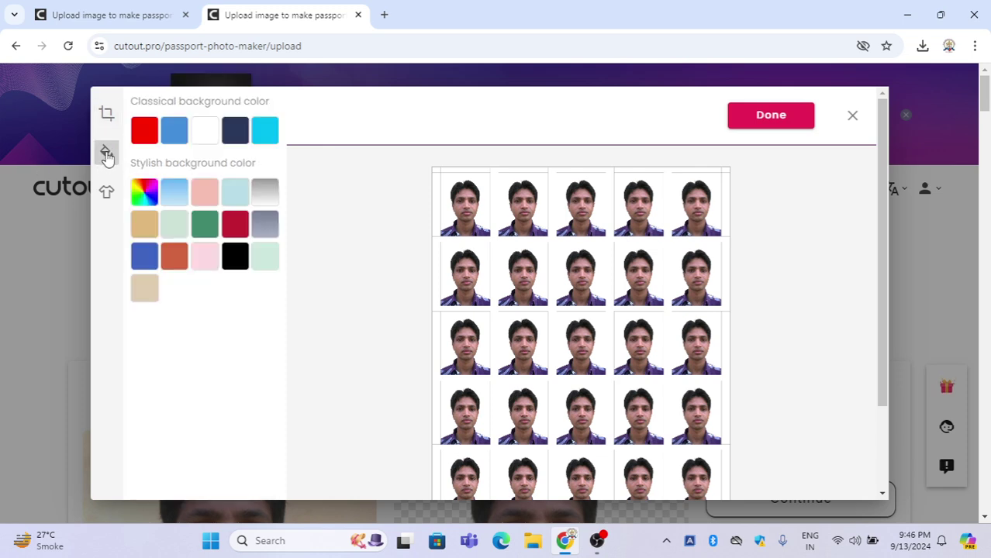
click(146, 132)
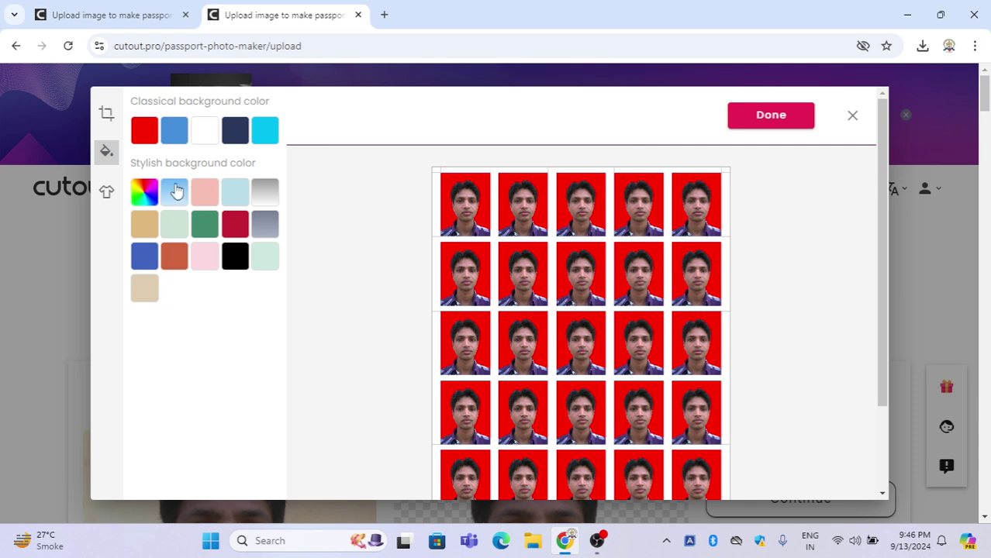
click(146, 196)
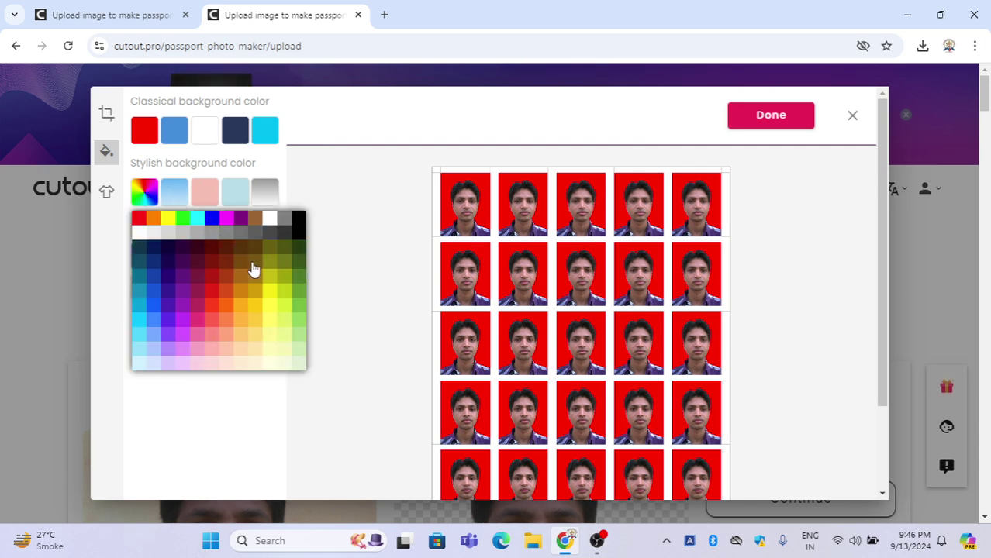
click(108, 156)
click(179, 196)
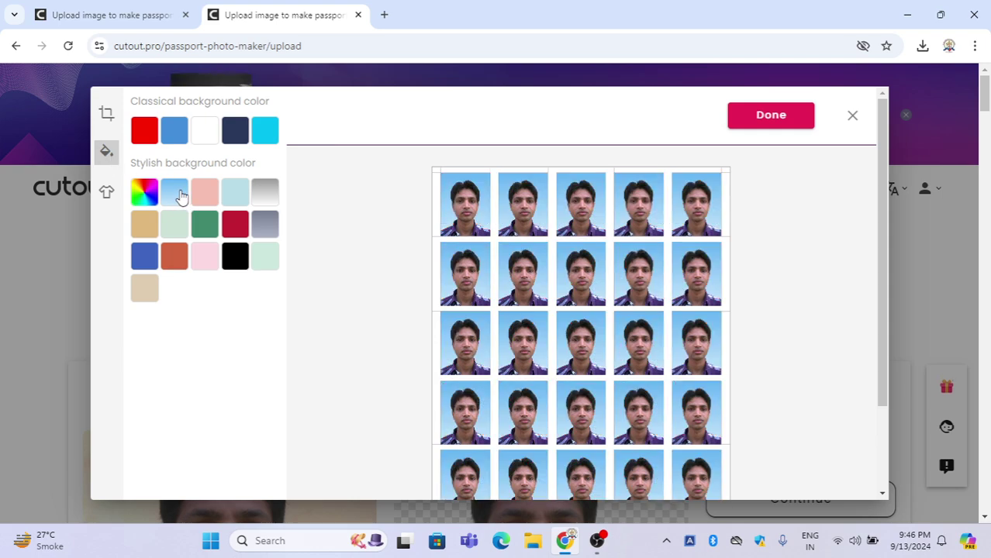
click(204, 198)
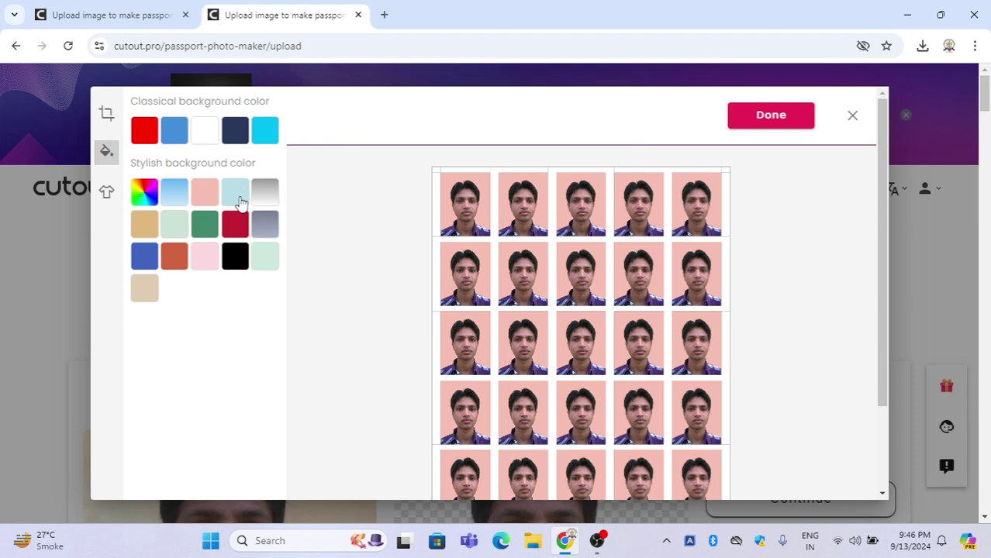
click(238, 201)
click(264, 202)
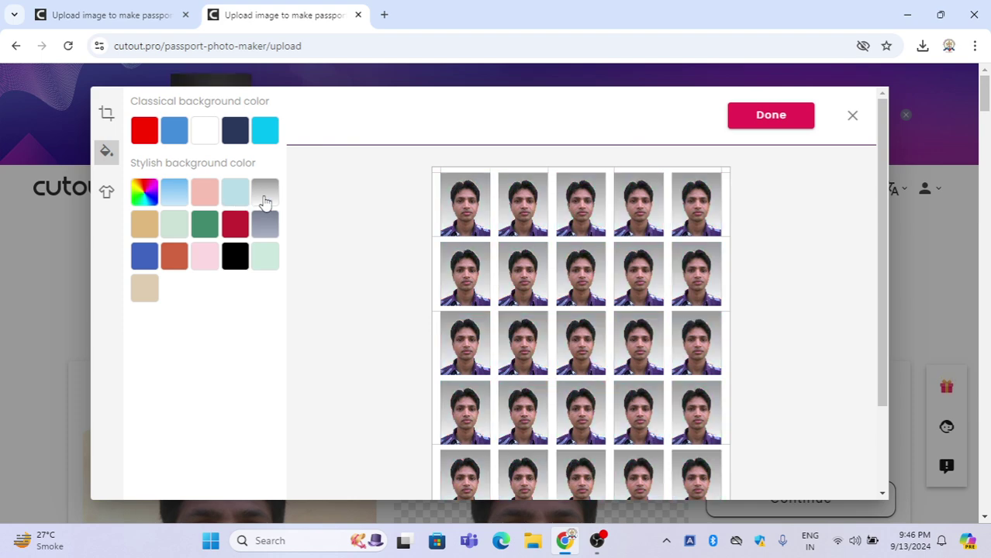
click(242, 224)
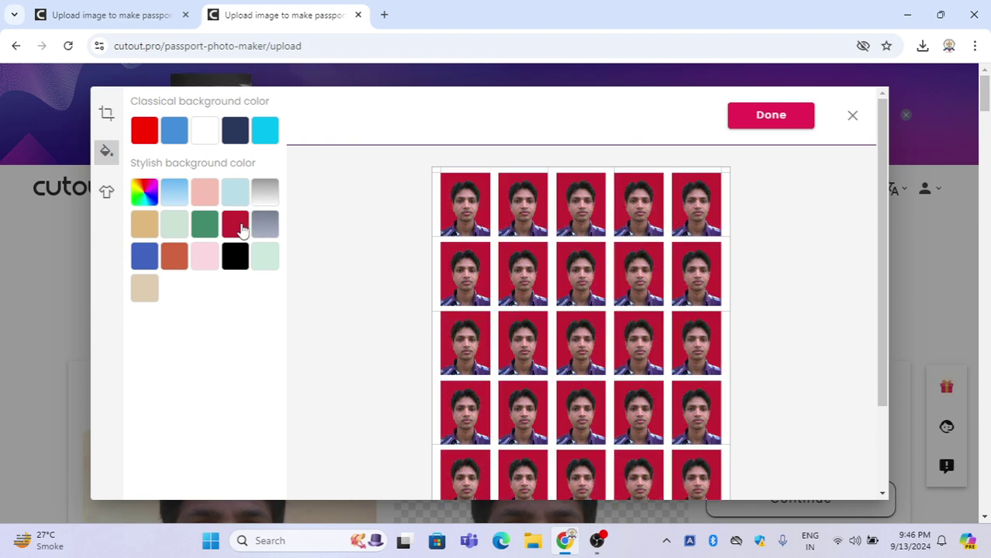
click(202, 239)
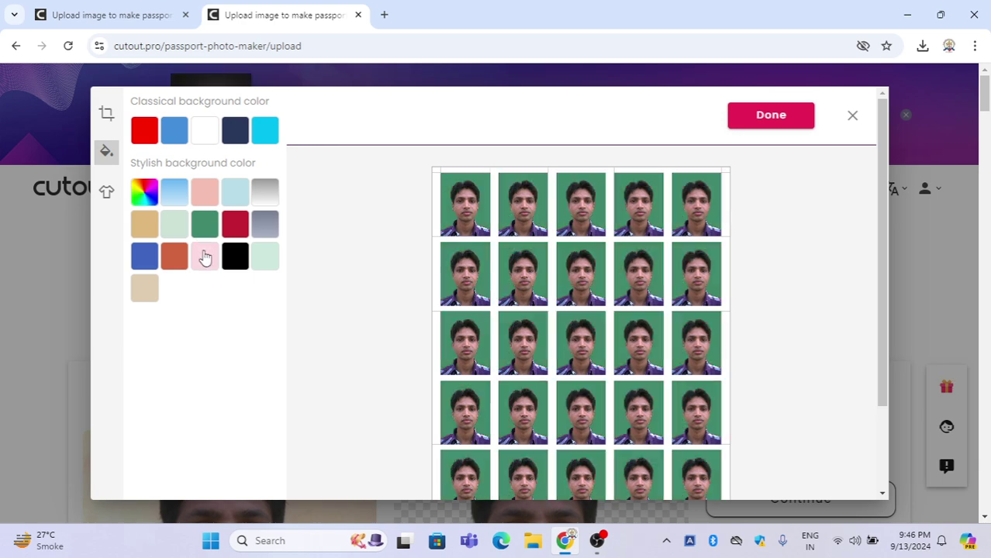
click(205, 258)
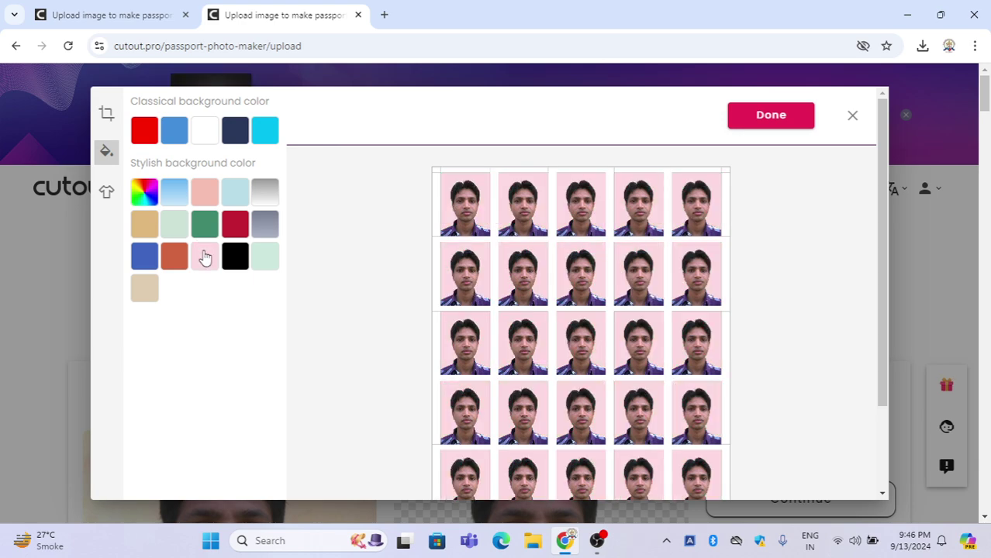
- Browse the men's and children's outfits, try the light blue shirt, and dress the photos in the men's navy suit with tie
click(108, 202)
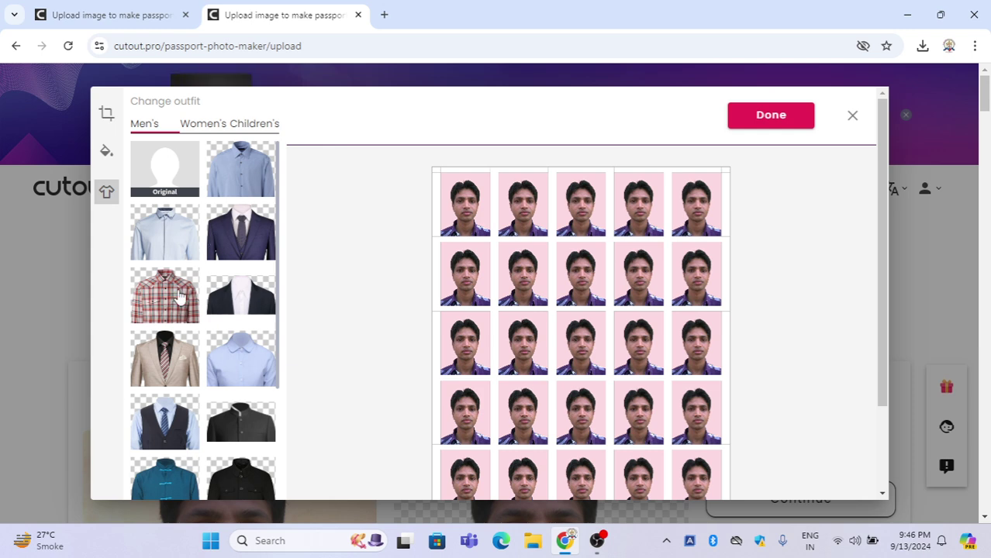
scroll(178, 300, down, 4)
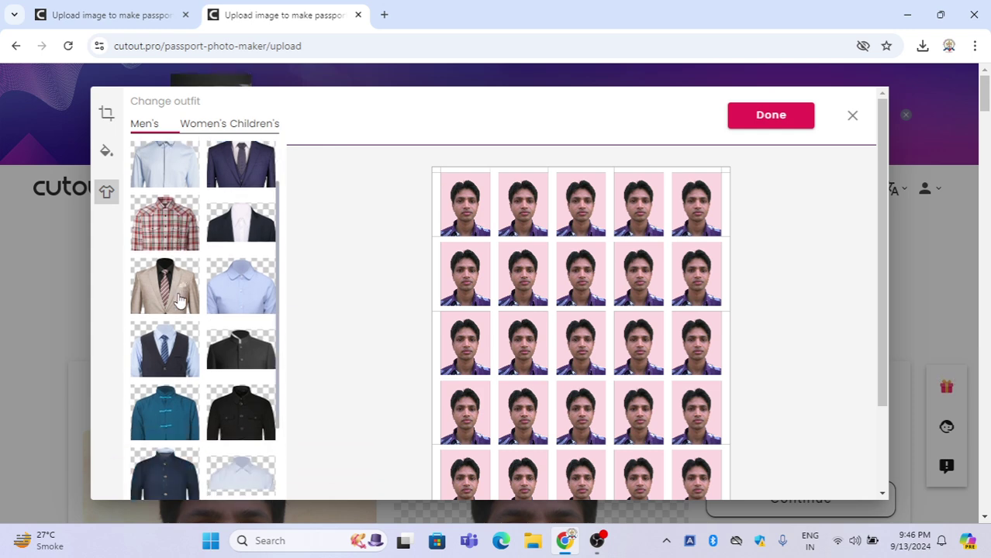
scroll(179, 299, down, 4)
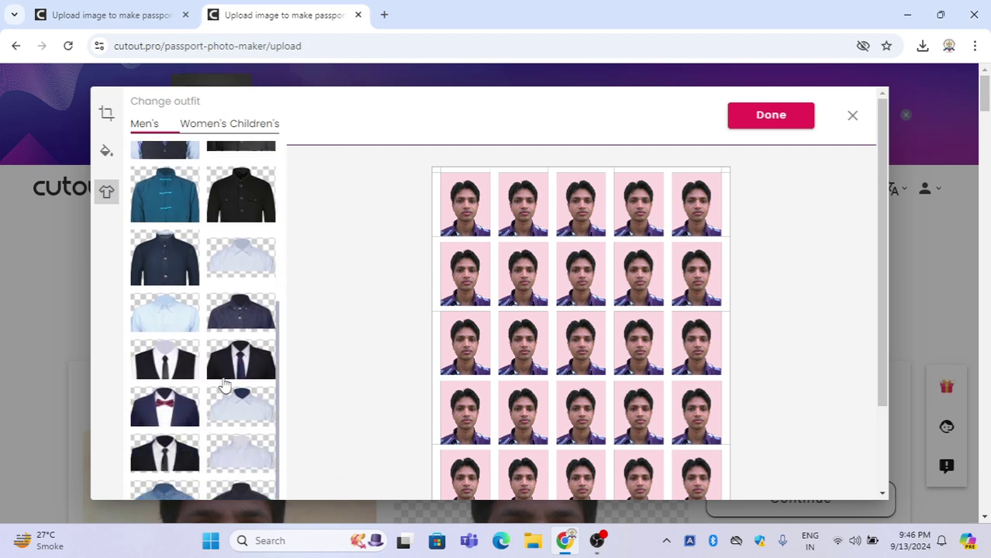
scroll(225, 385, up, 8)
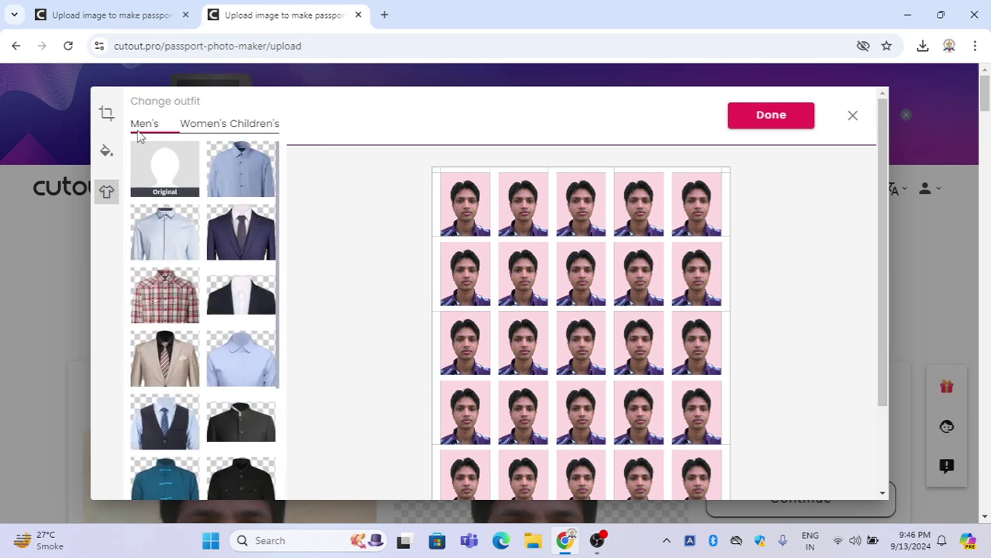
click(240, 124)
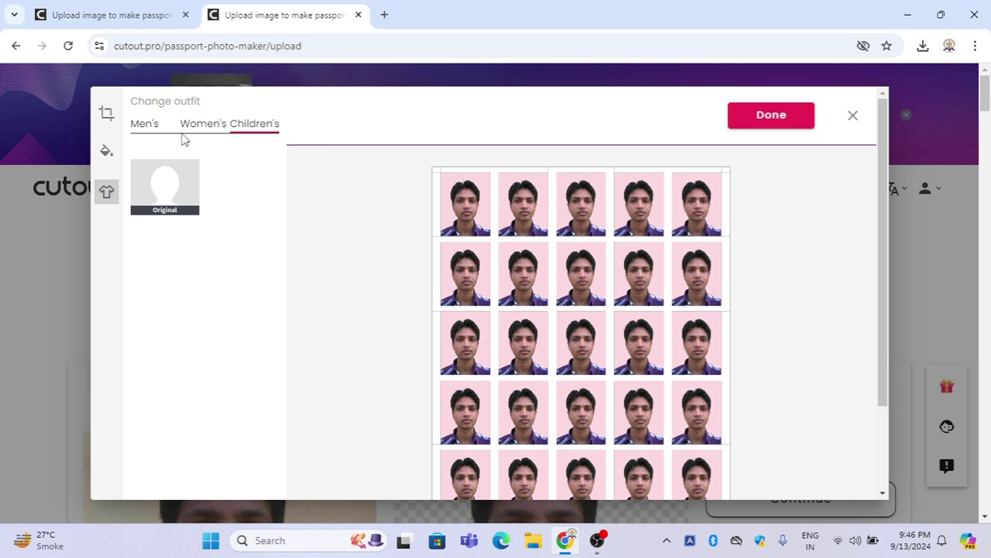
click(154, 124)
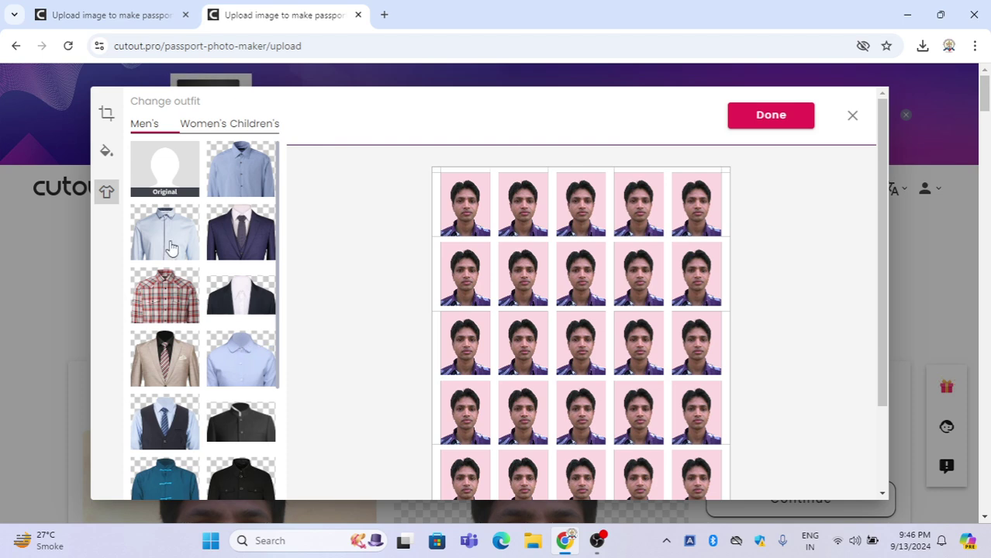
click(236, 363)
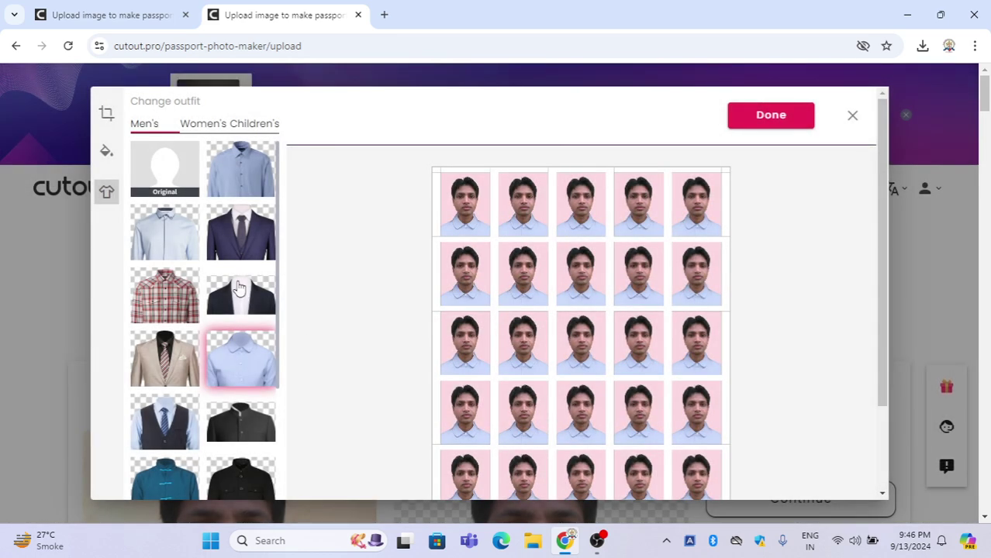
click(241, 255)
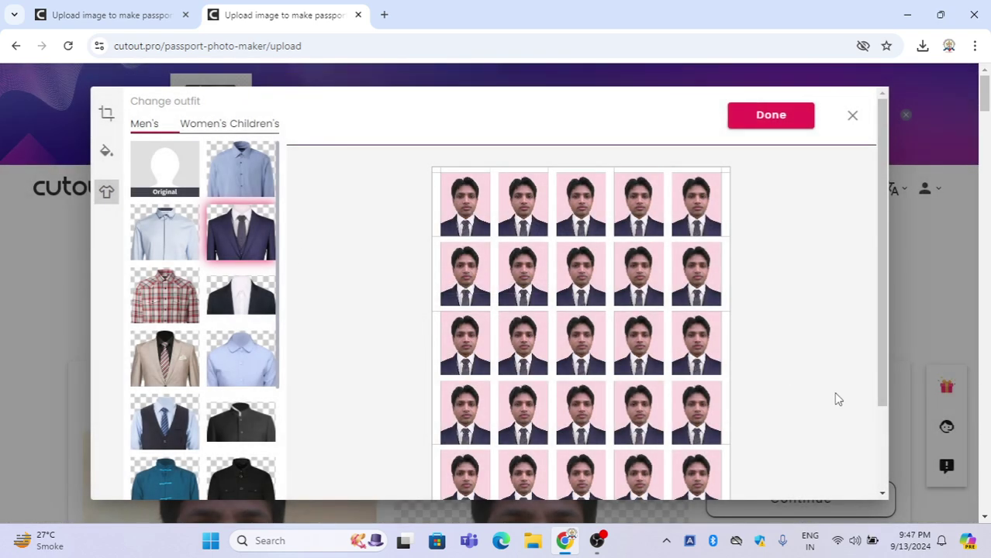
scroll(742, 394, down, 2)
scroll(740, 395, up, 2)
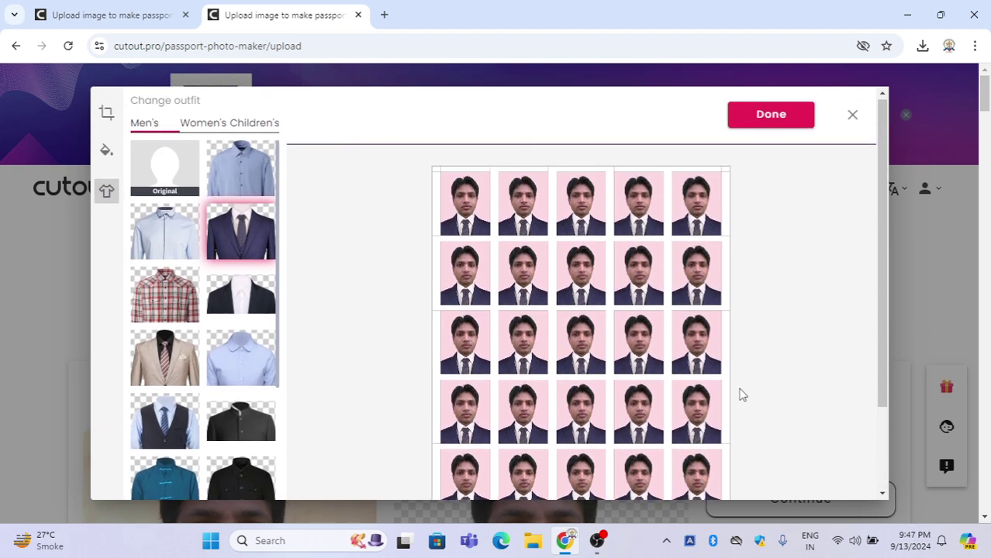
- Finish editing the photo sheet, try to download it in HD, and close the credits dialog
click(771, 125)
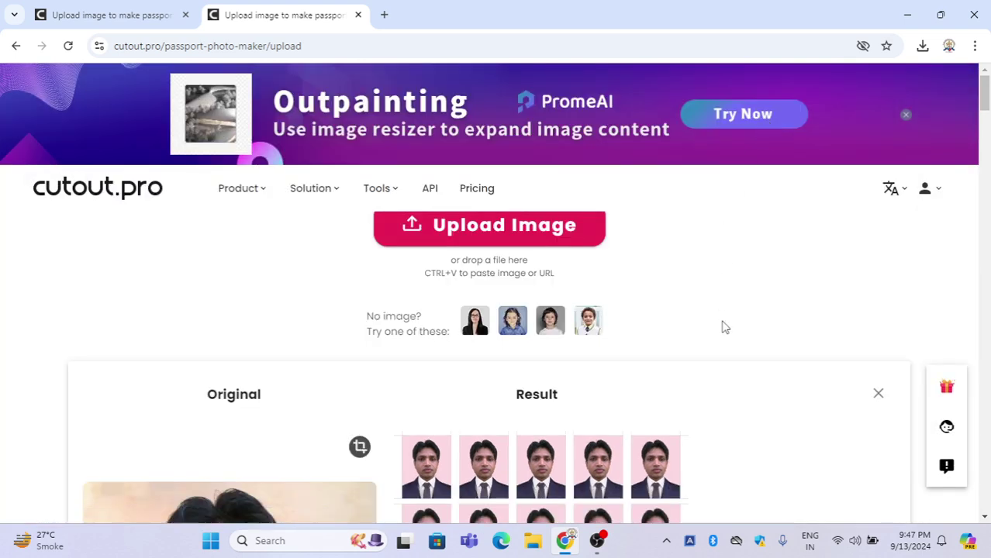
scroll(722, 327, down, 3)
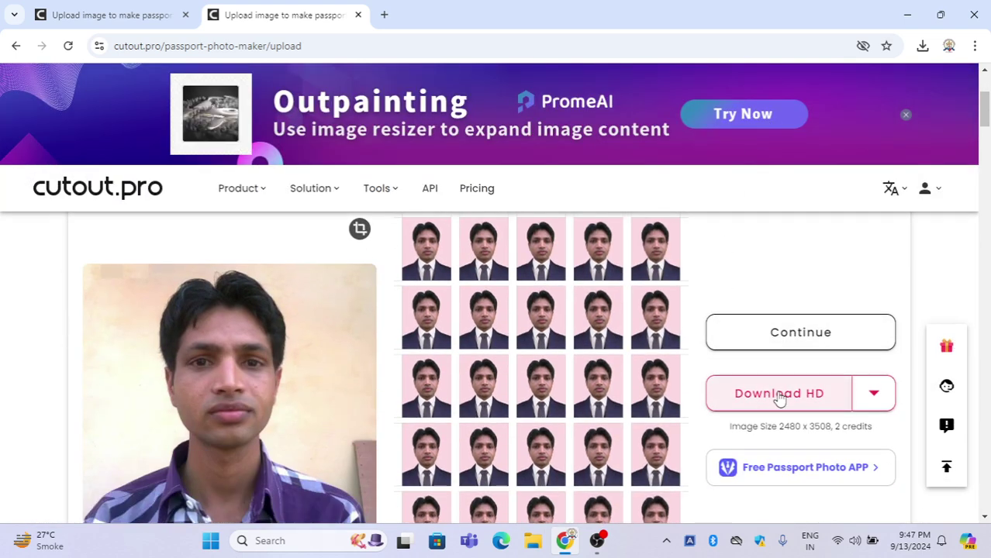
click(779, 394)
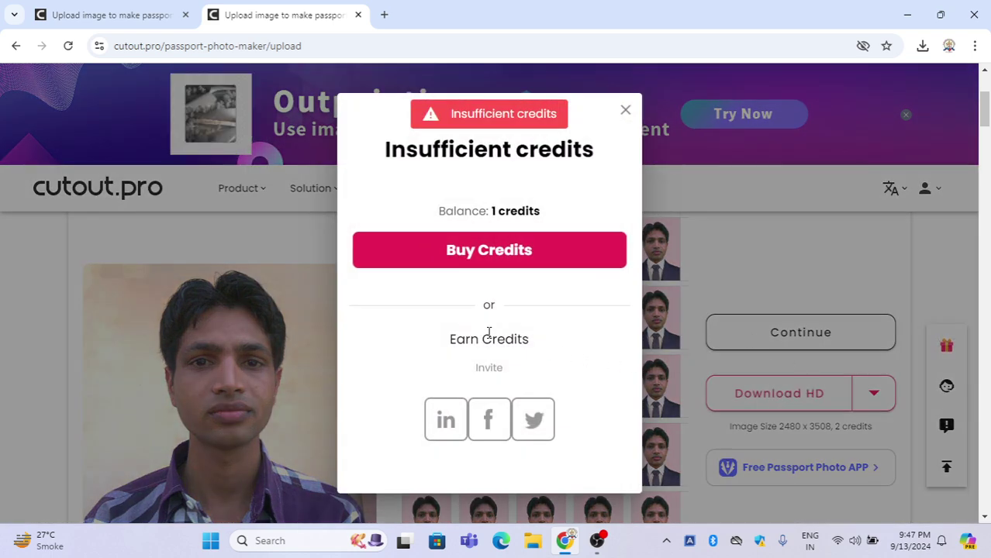
click(625, 110)
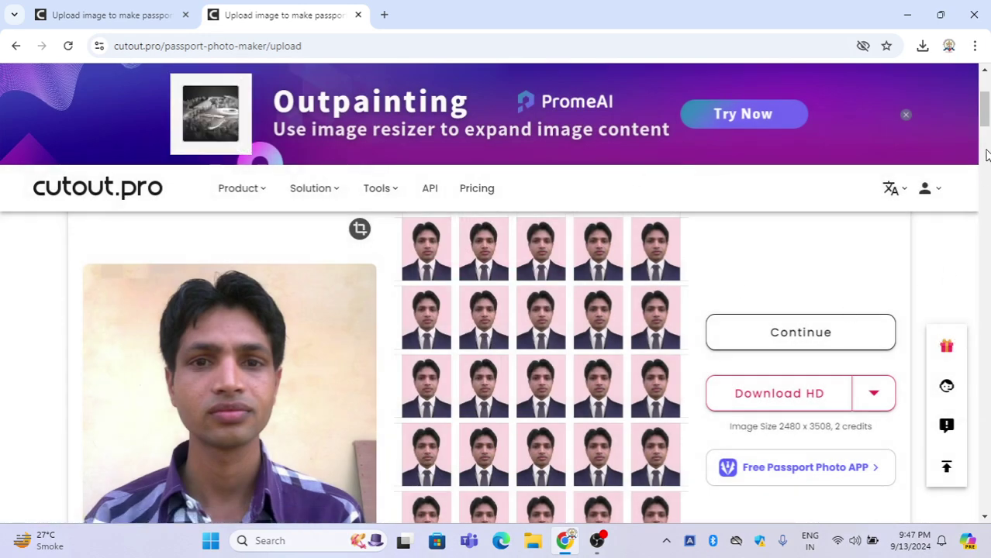
- Open the previously downloaded Image0383.png from the recent download history to view the finished photo sheet
click(923, 48)
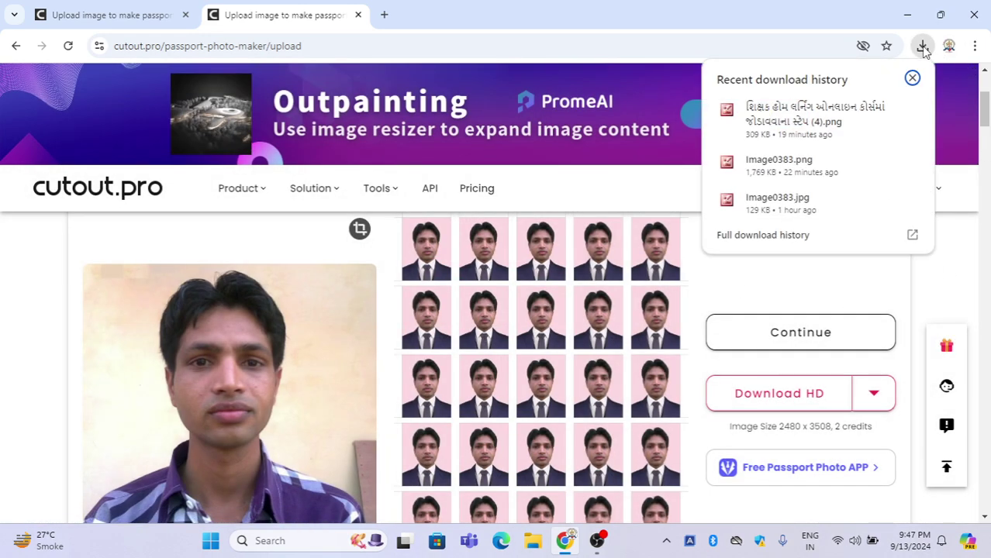
click(775, 164)
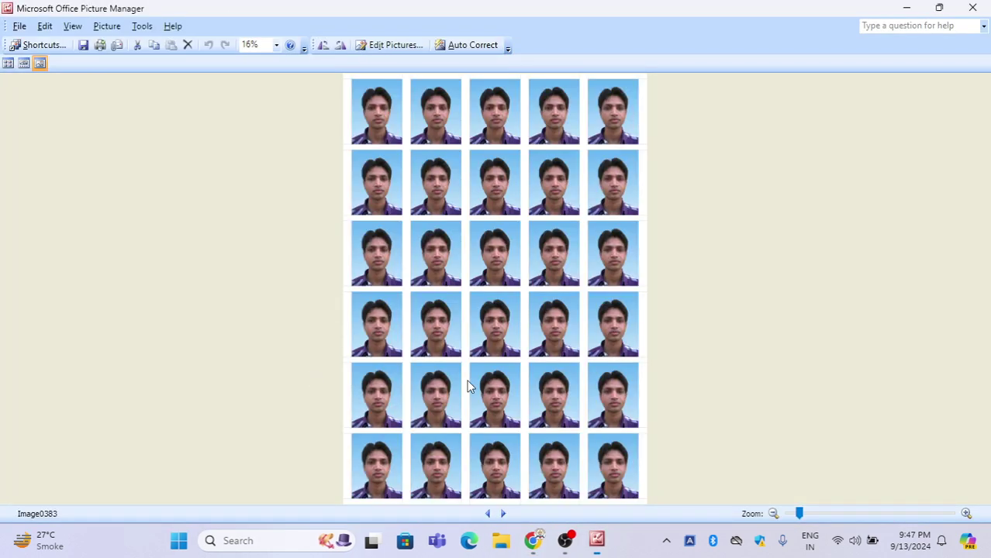